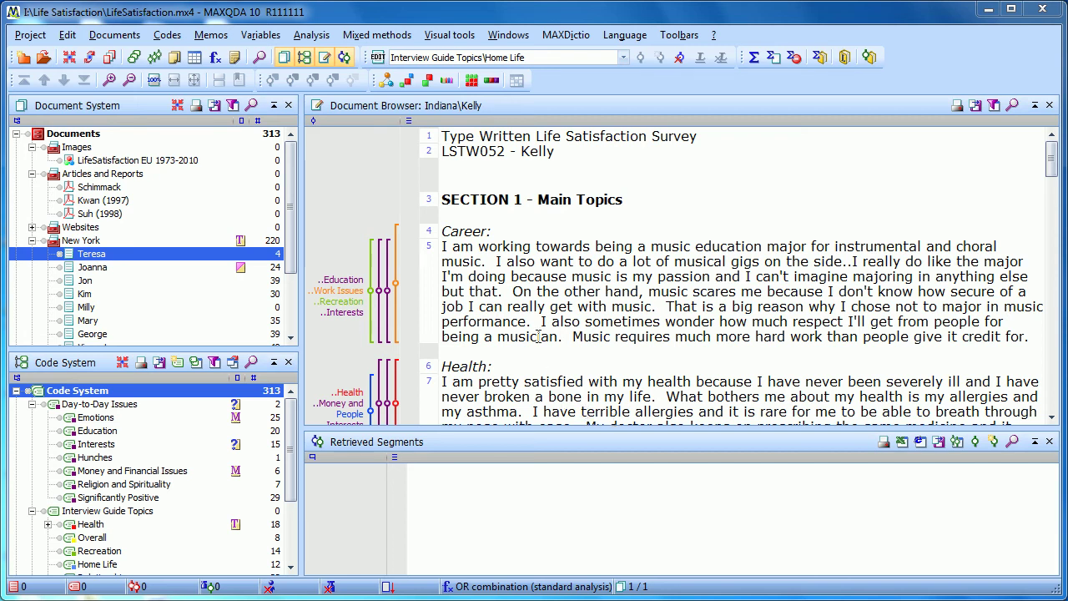
- Open the MAXDictio menu to reach the word frequency functions
click(567, 39)
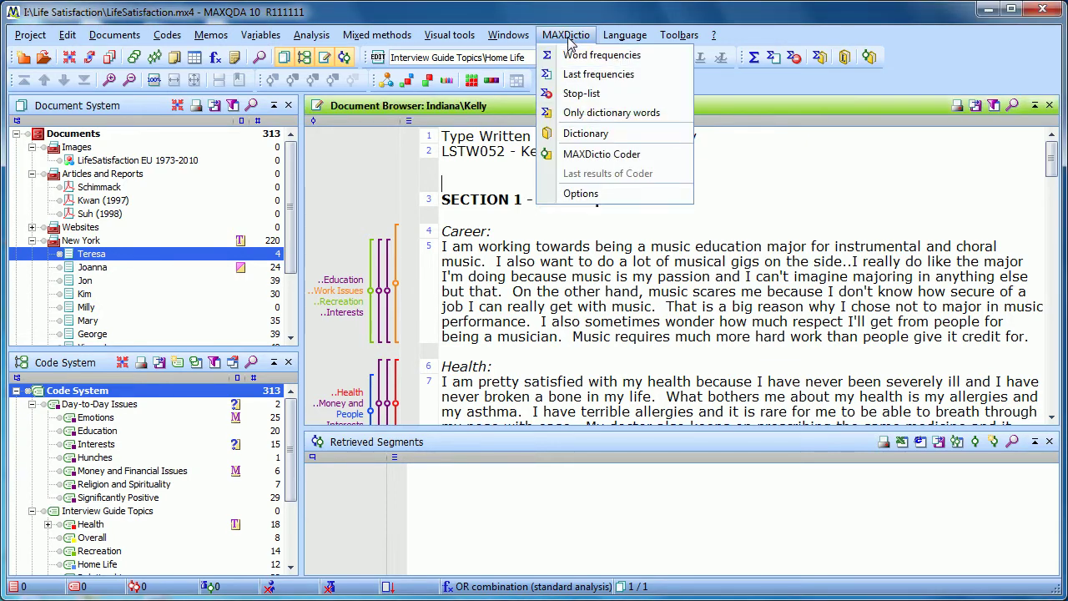
mouse_move(521, 39)
click(573, 39)
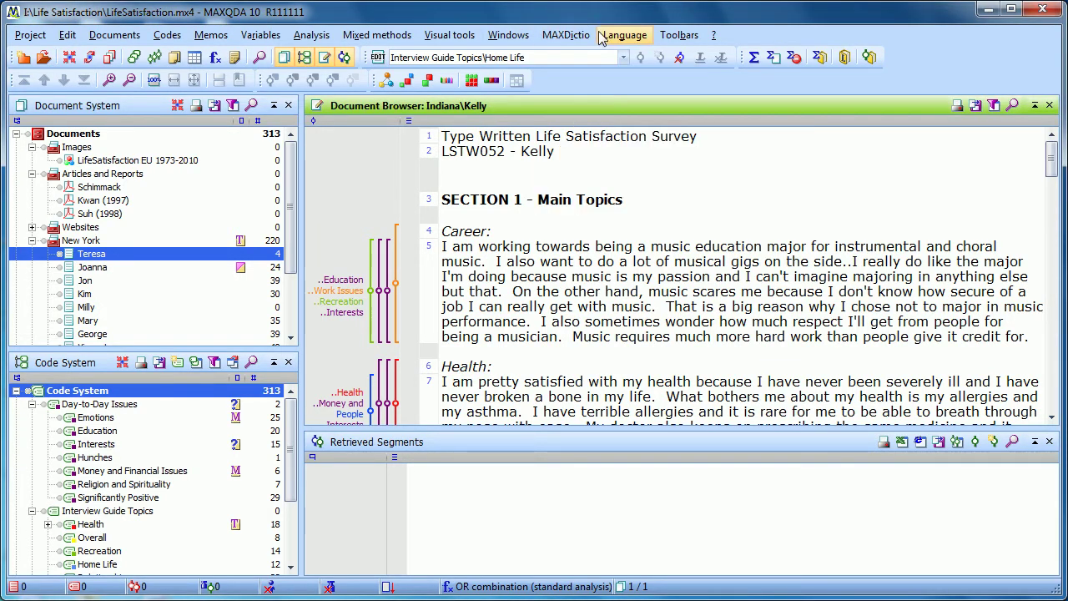
click(566, 40)
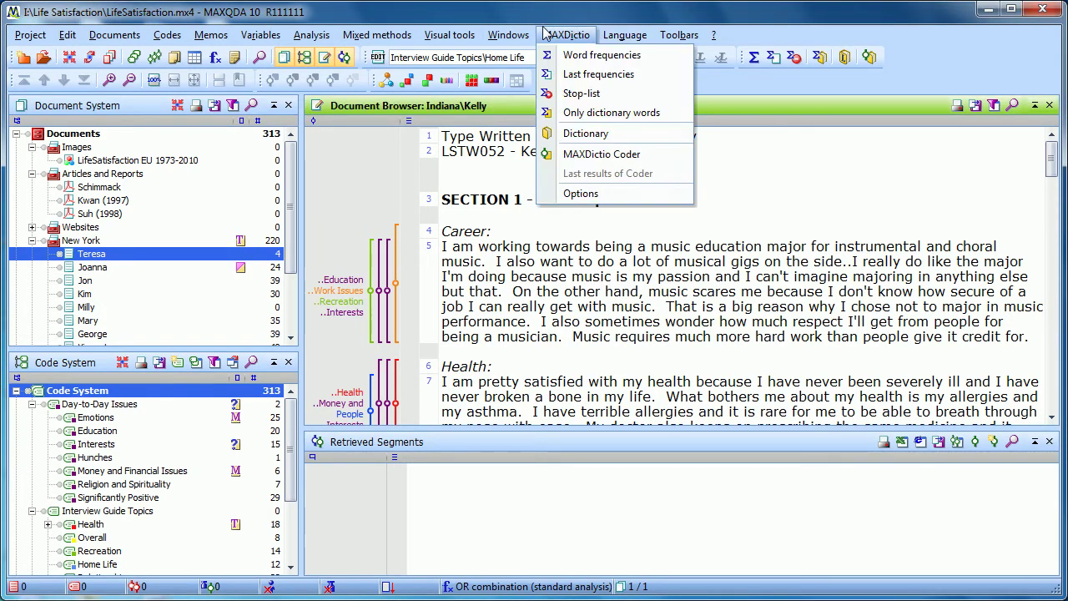
- Open Word frequencies and uncheck 'Only activated documents', keeping the stop-list applied
click(578, 57)
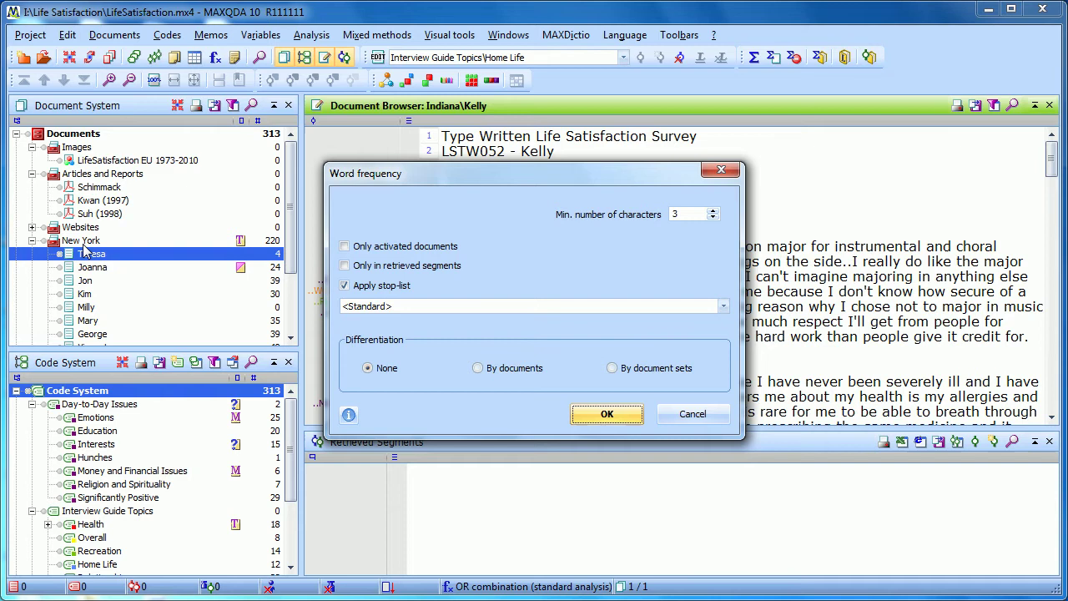
click(345, 249)
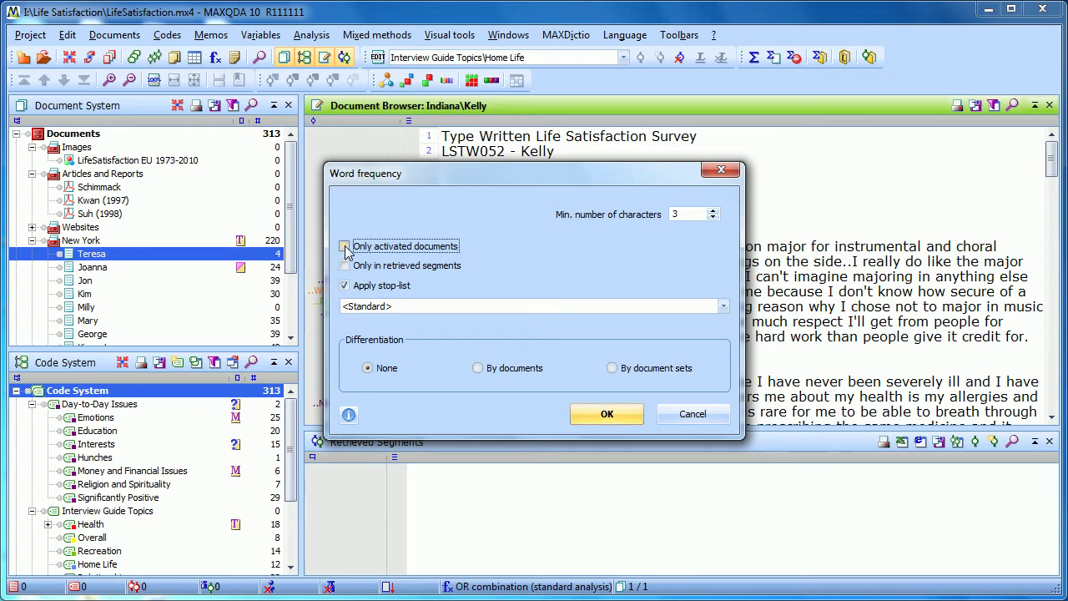
click(345, 246)
- Keep the <Standard> stop-list and run the count, giving 5573 words from 16 documents
click(450, 309)
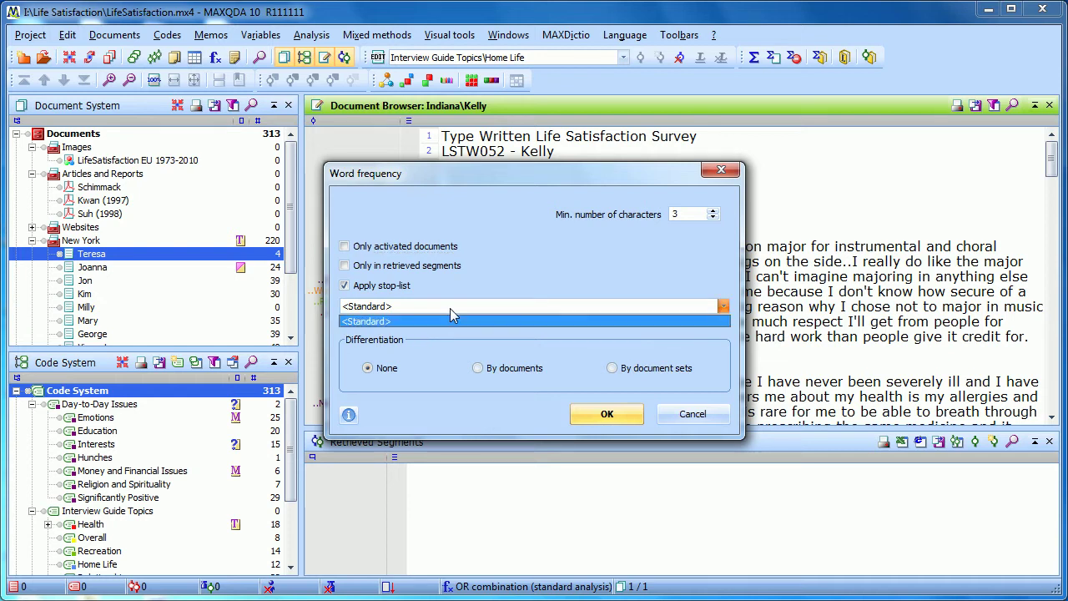
click(450, 308)
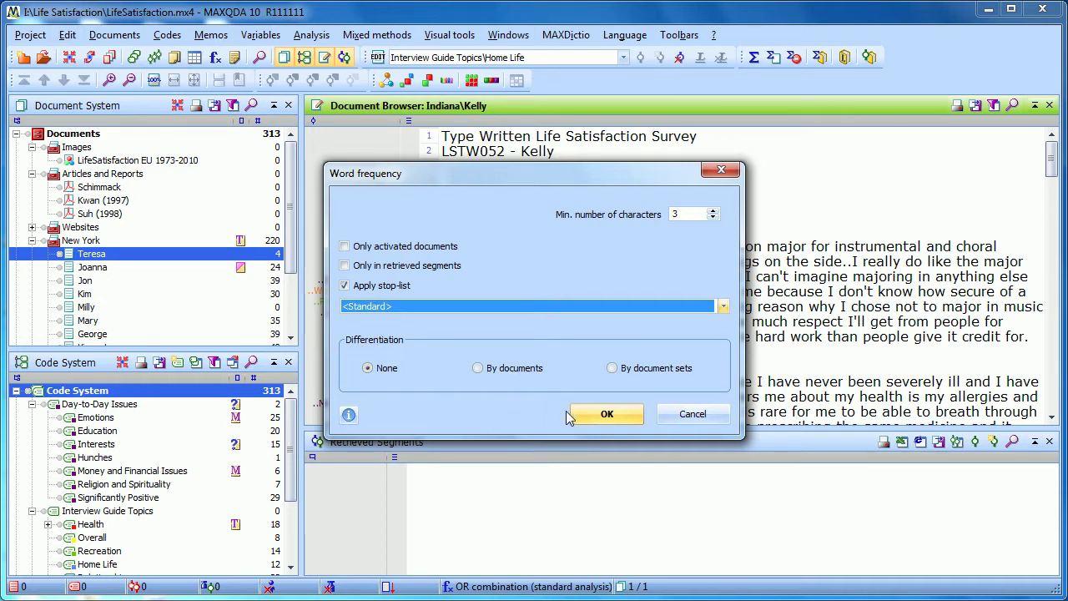
click(595, 413)
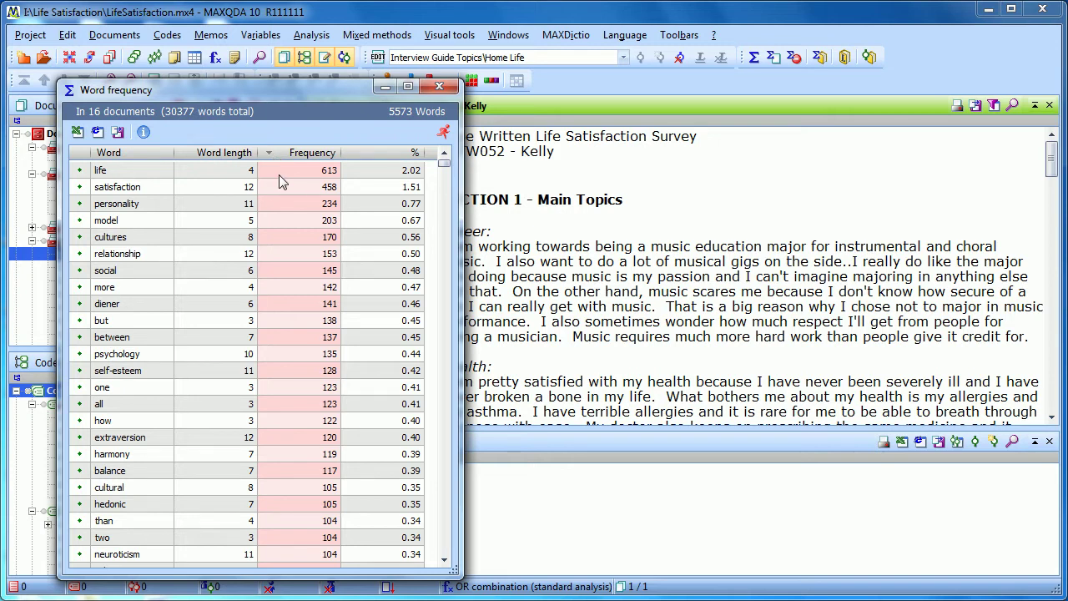
- Sort by word length both ways, then by frequency descending, and select 'life'
click(220, 159)
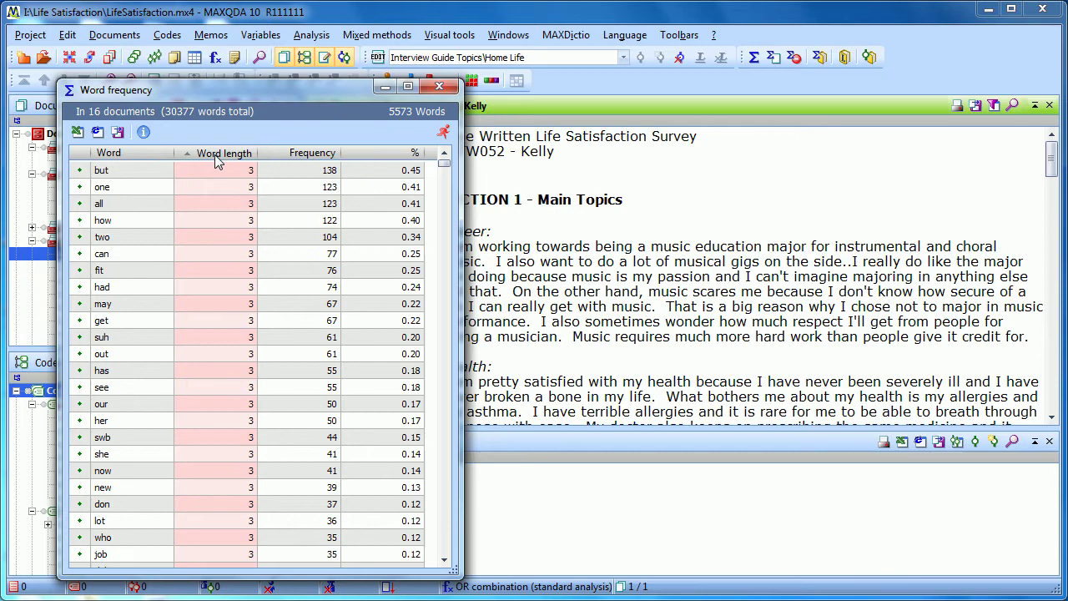
click(215, 159)
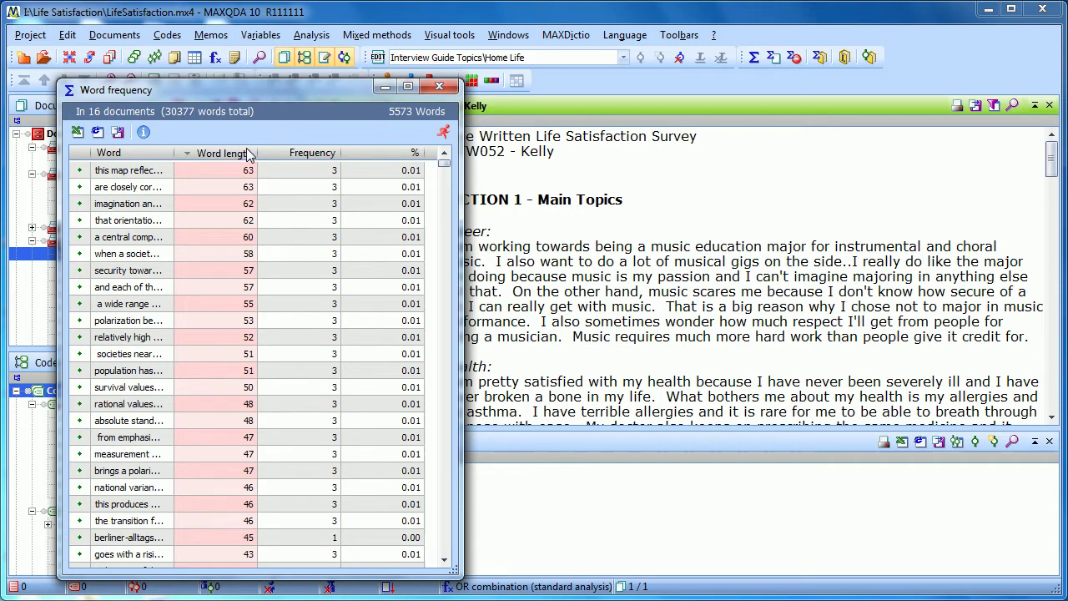
click(247, 154)
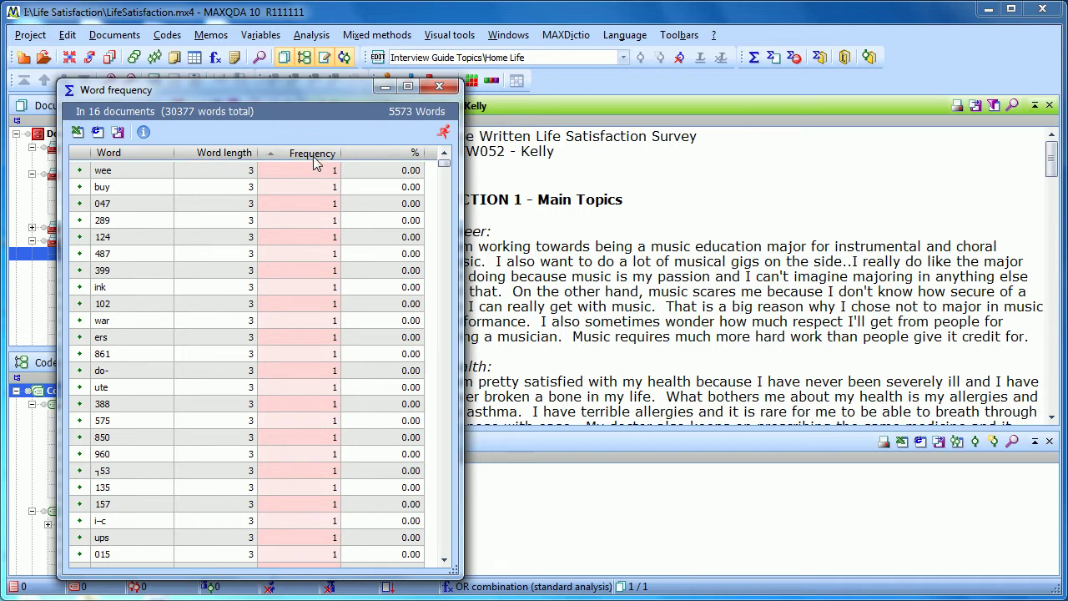
click(313, 156)
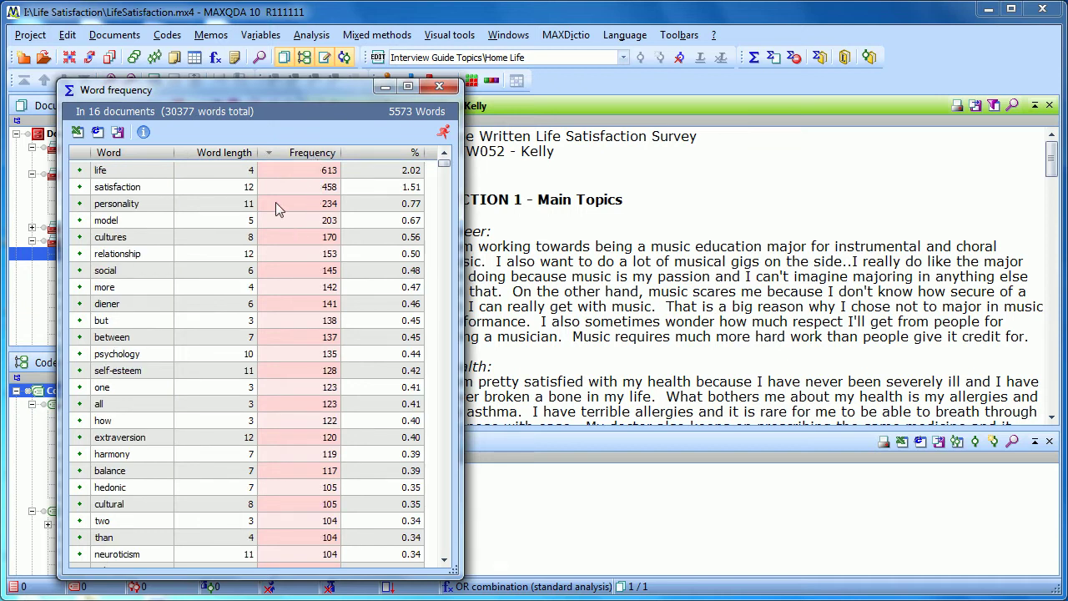
click(130, 172)
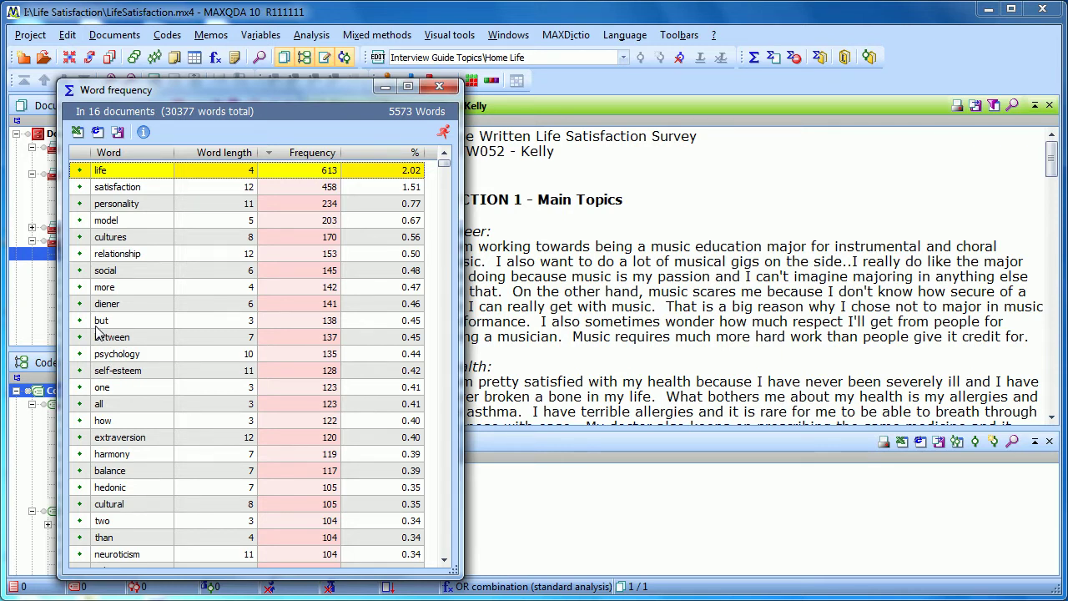
- Mark frequent words such as 'but' and 'one' for the stop-list
click(81, 321)
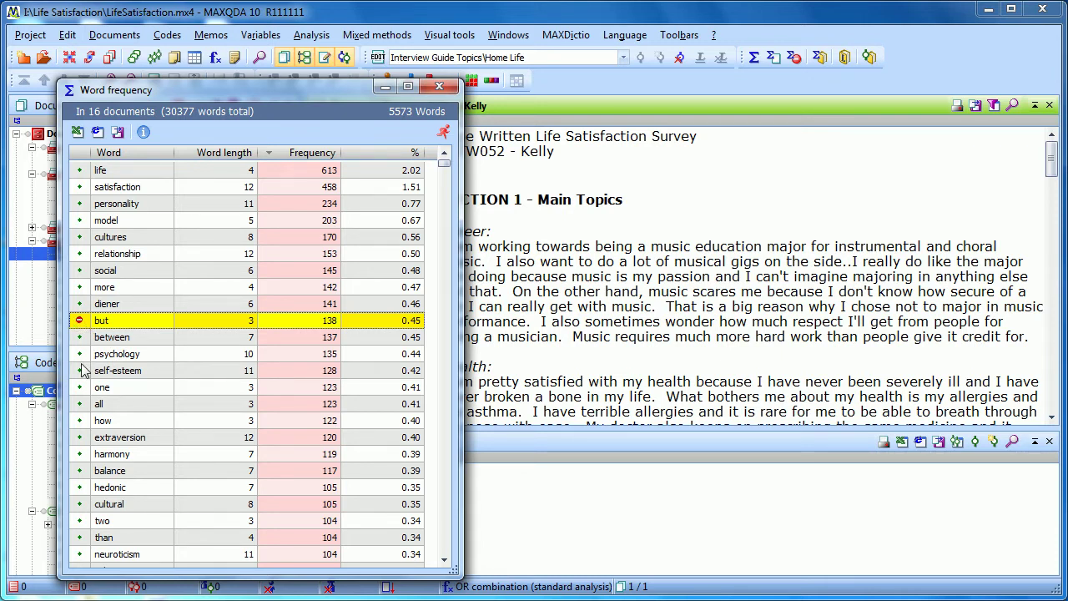
click(79, 405)
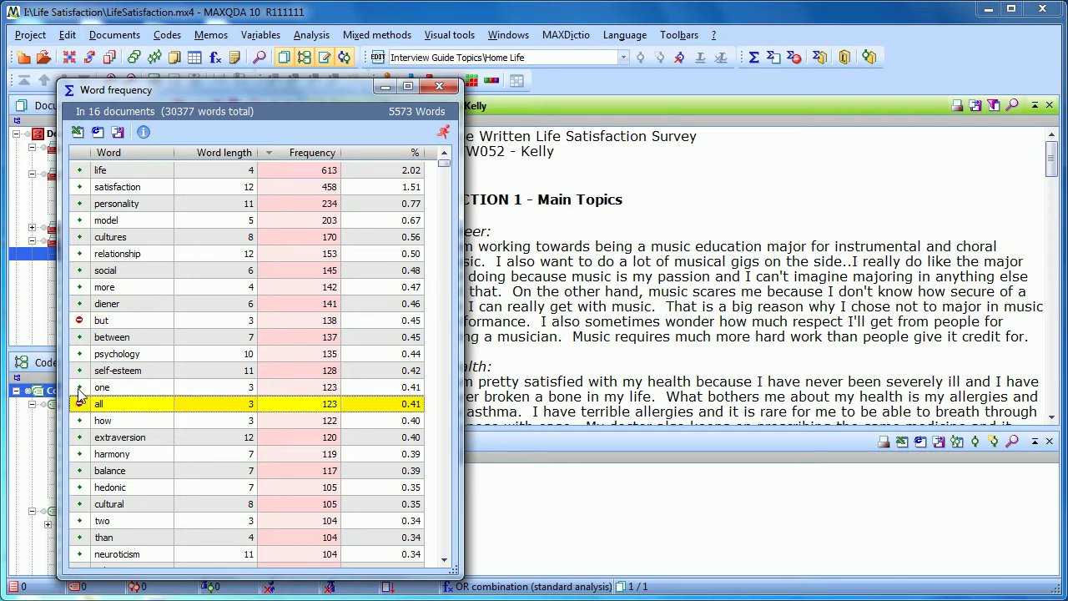
click(79, 388)
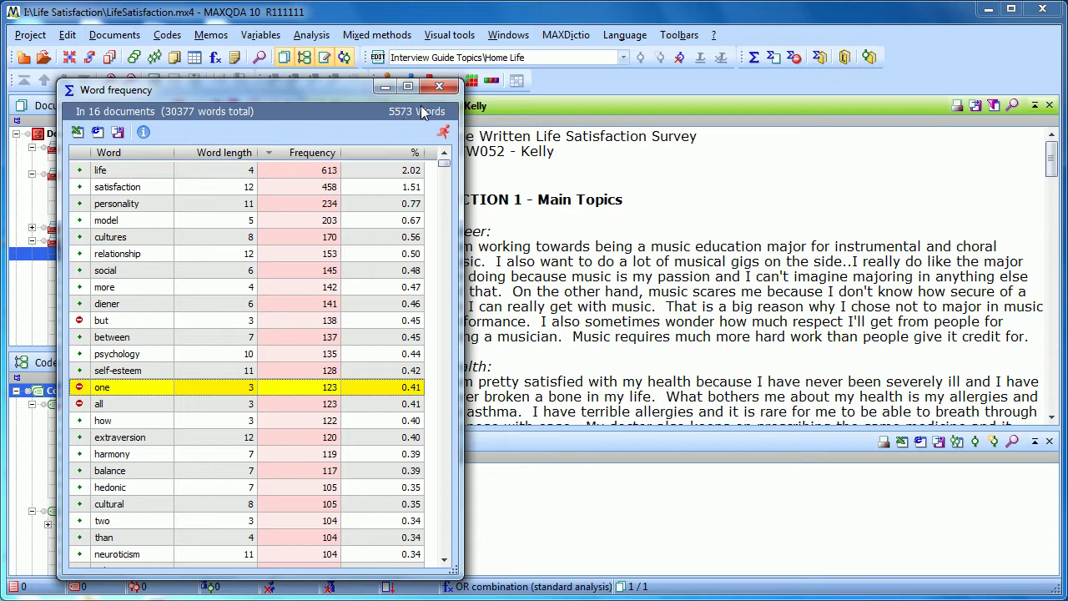
- Close the results and reopen Word frequency settings with 3-character minimum and Standard stop-list
click(438, 87)
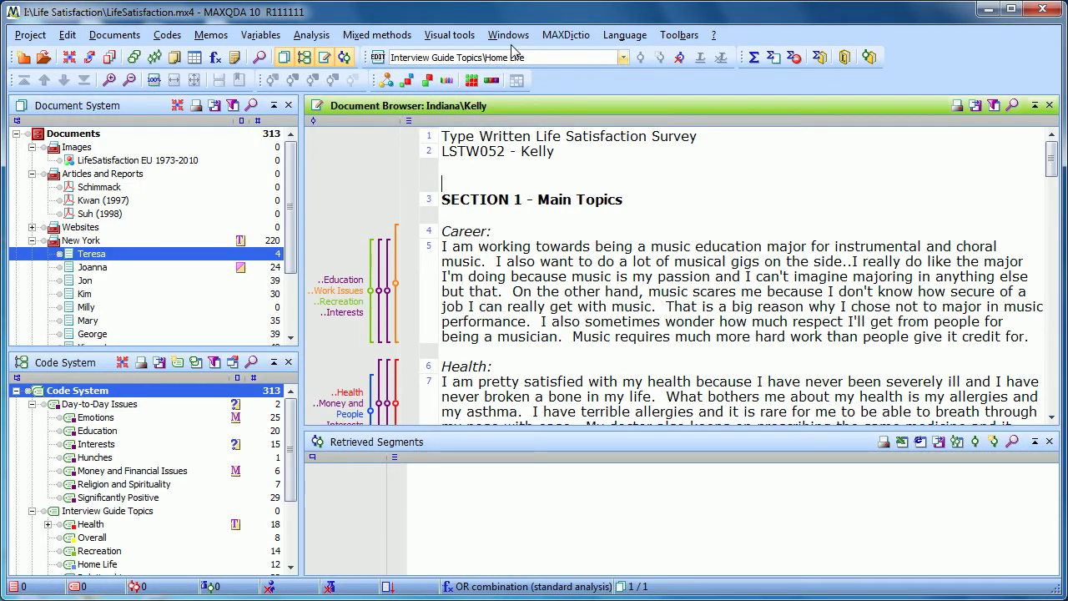
click(508, 34)
mouse_move(562, 38)
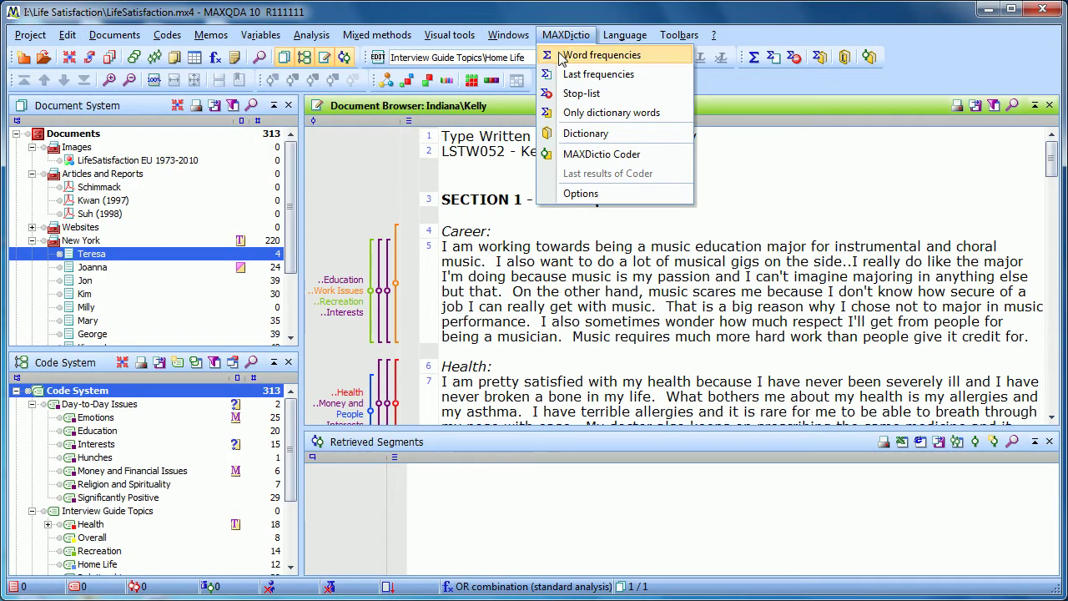
click(561, 55)
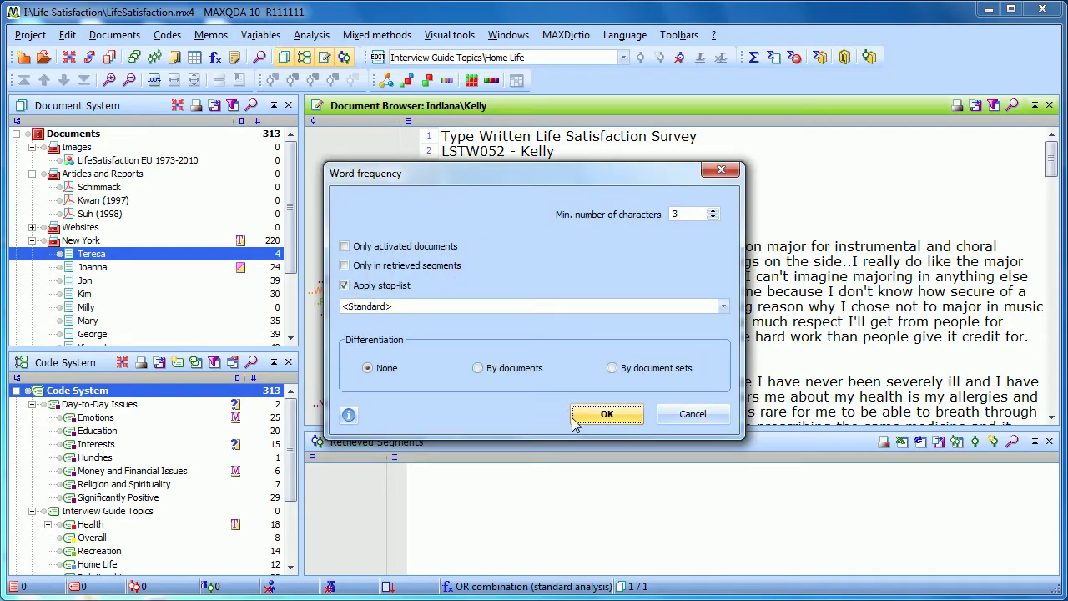
- Rerun the count to 5570 words, reposition the results window, and open options for 'life'
click(603, 416)
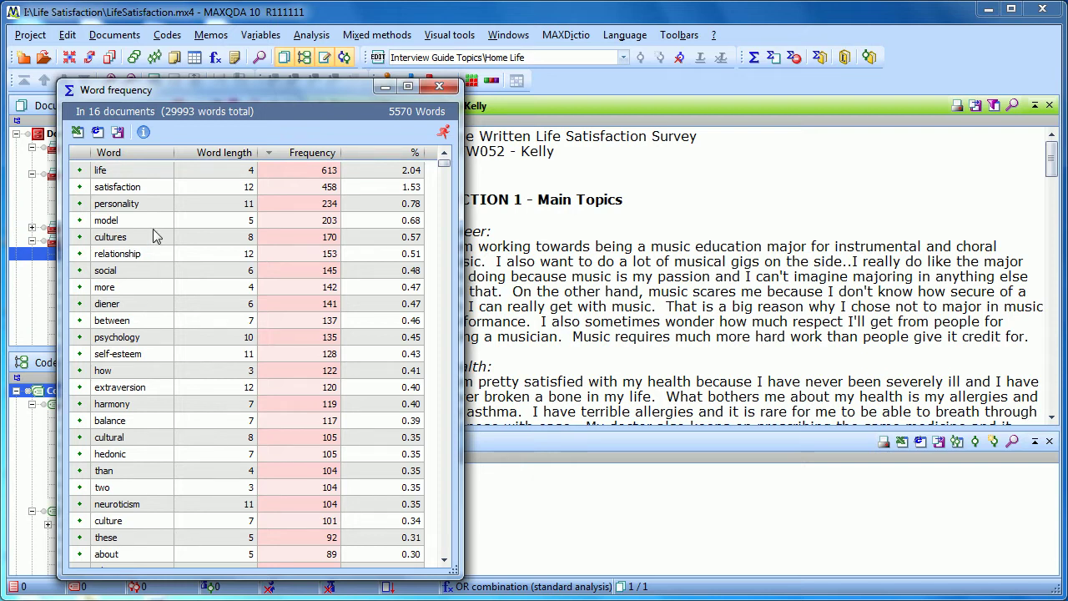
drag(183, 88, 164, 73)
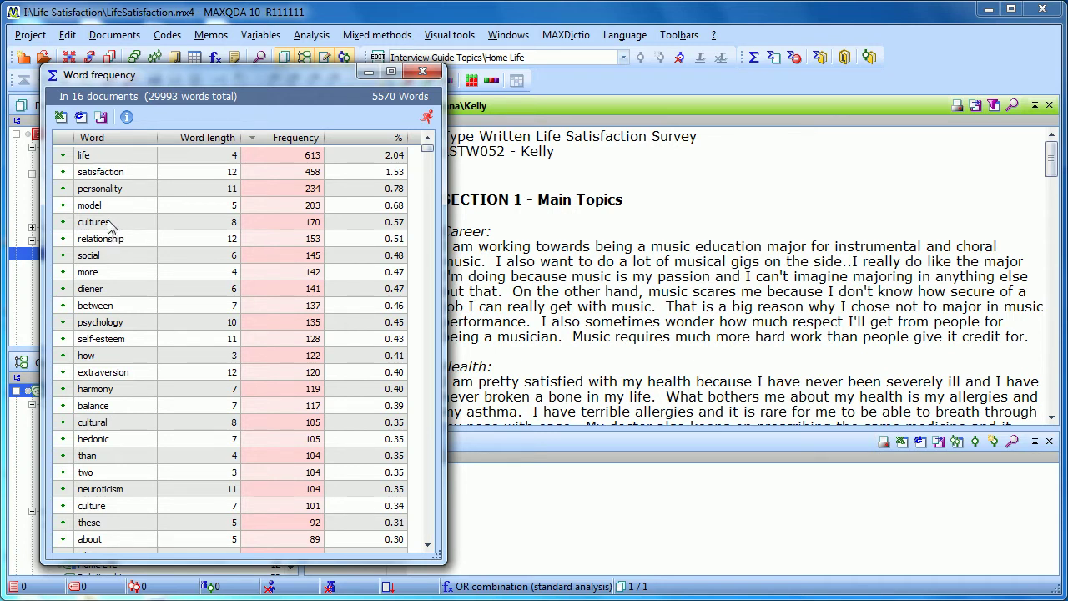
click(100, 157)
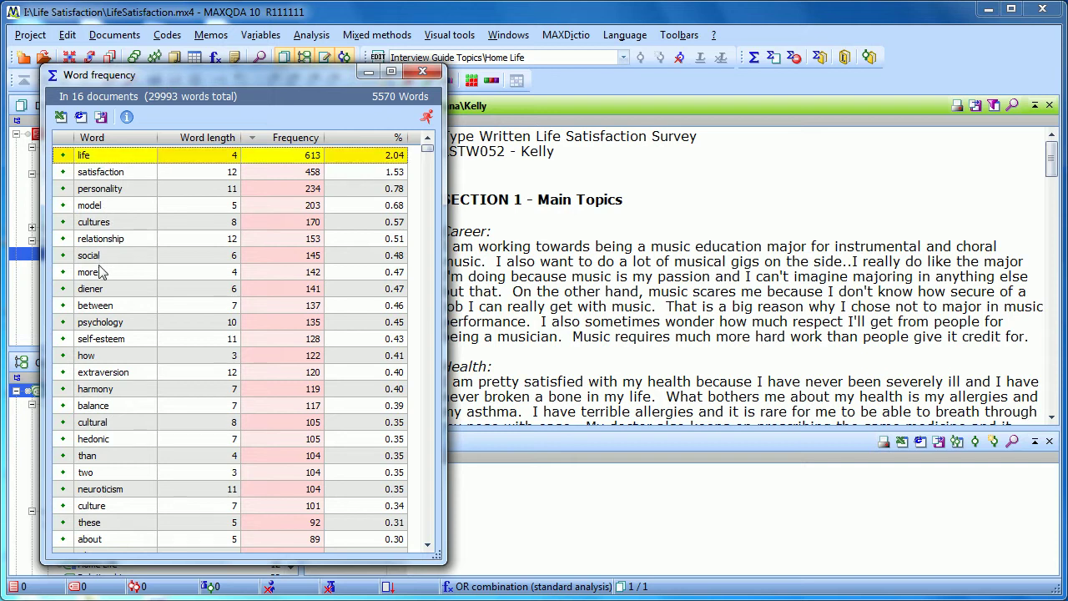
right_click(95, 160)
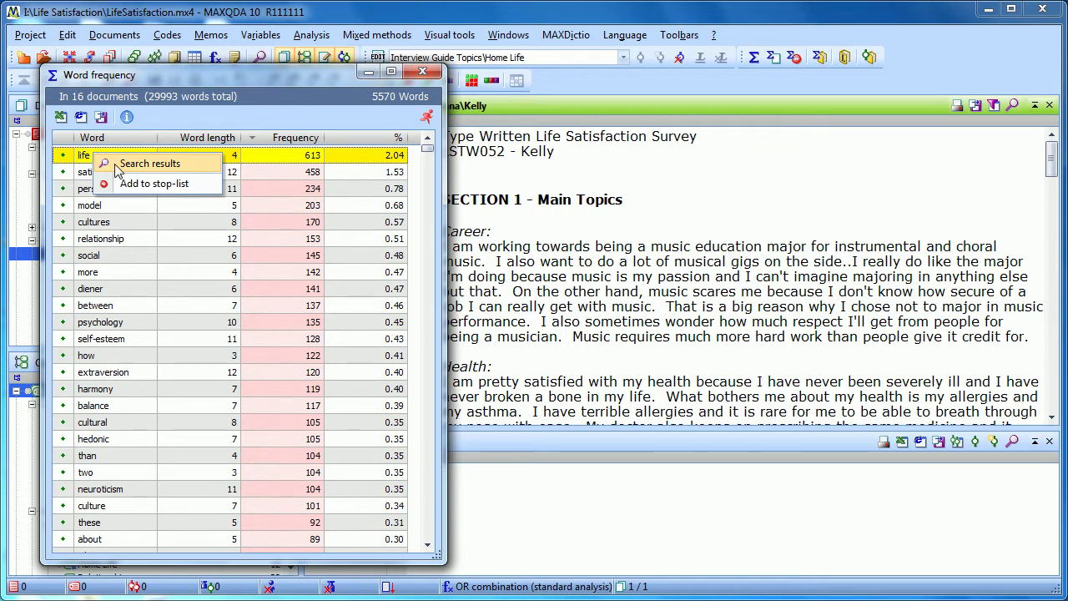
- List all 613 'life' hits, view the paragraph 23 hit, and close the frequency window
click(133, 164)
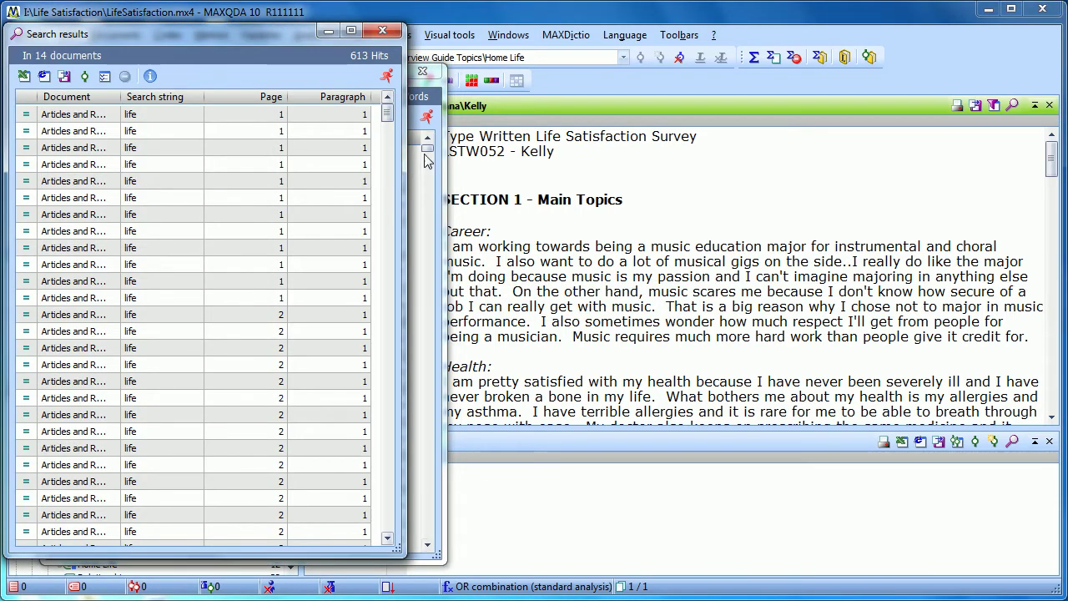
drag(389, 117, 387, 475)
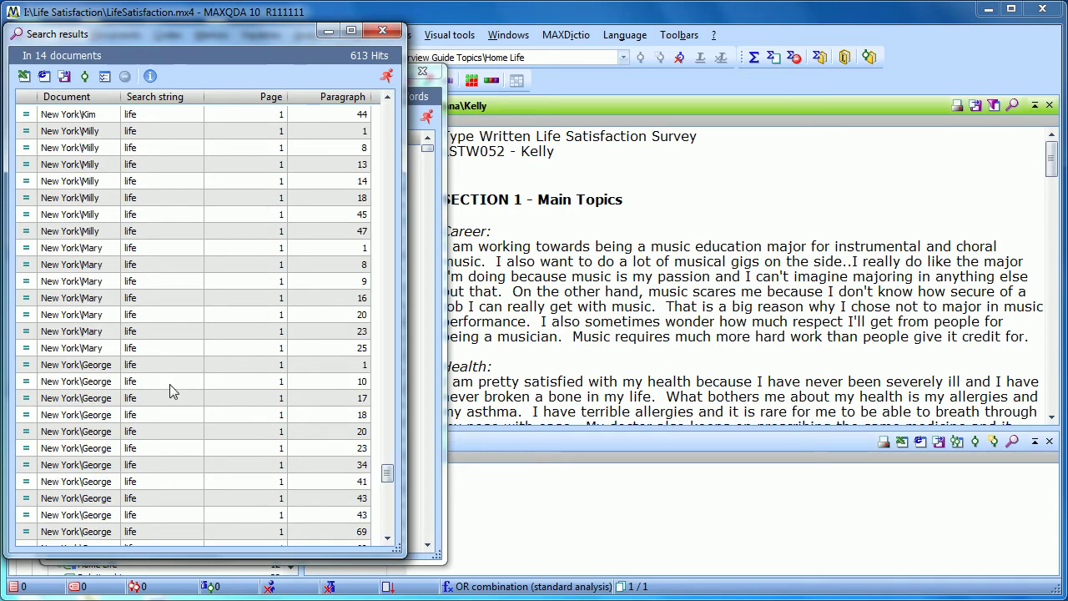
click(106, 332)
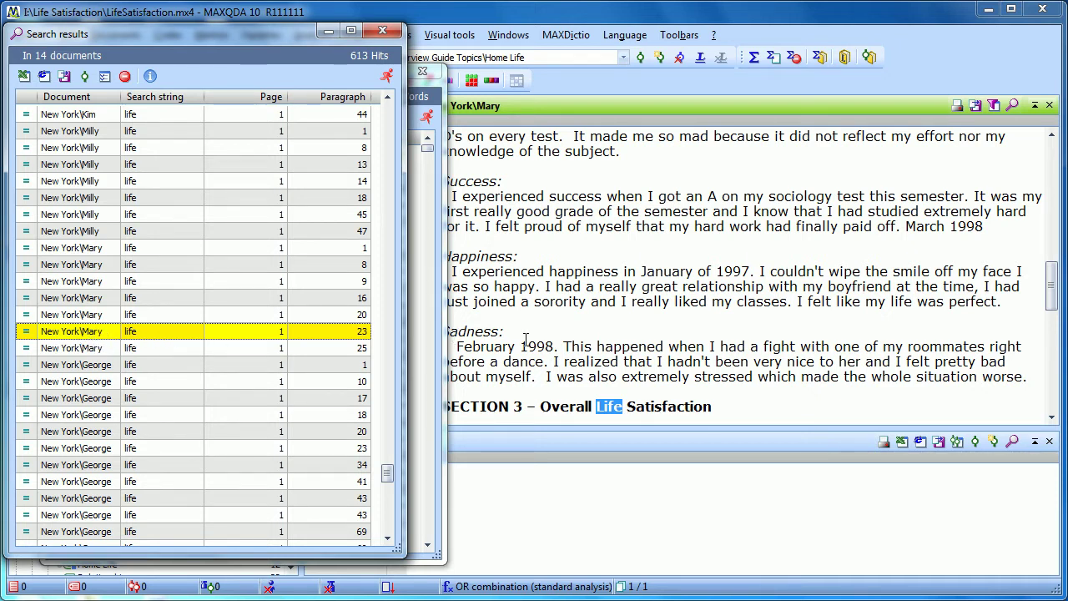
click(435, 84)
click(423, 74)
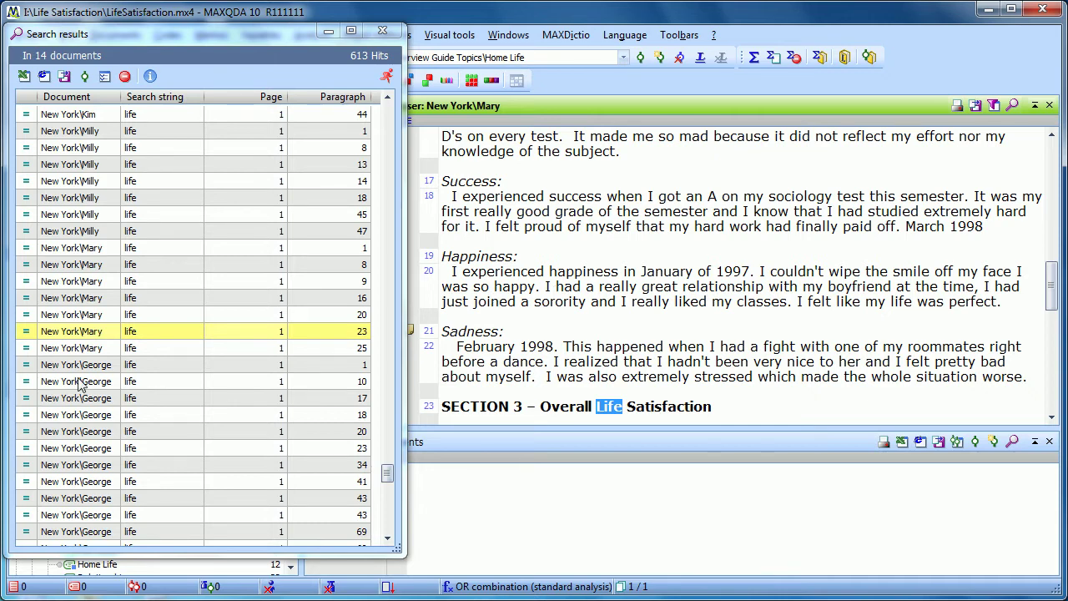
- Browse 'life' hits in paragraphs 25, 10, 17, 18 and 20, then close the search results
click(82, 350)
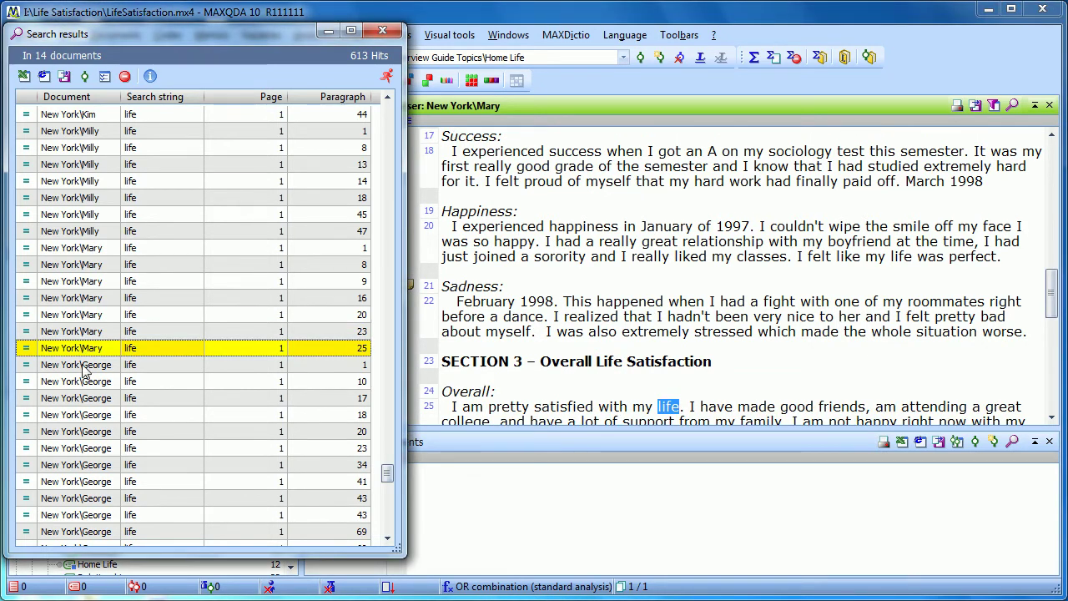
click(84, 369)
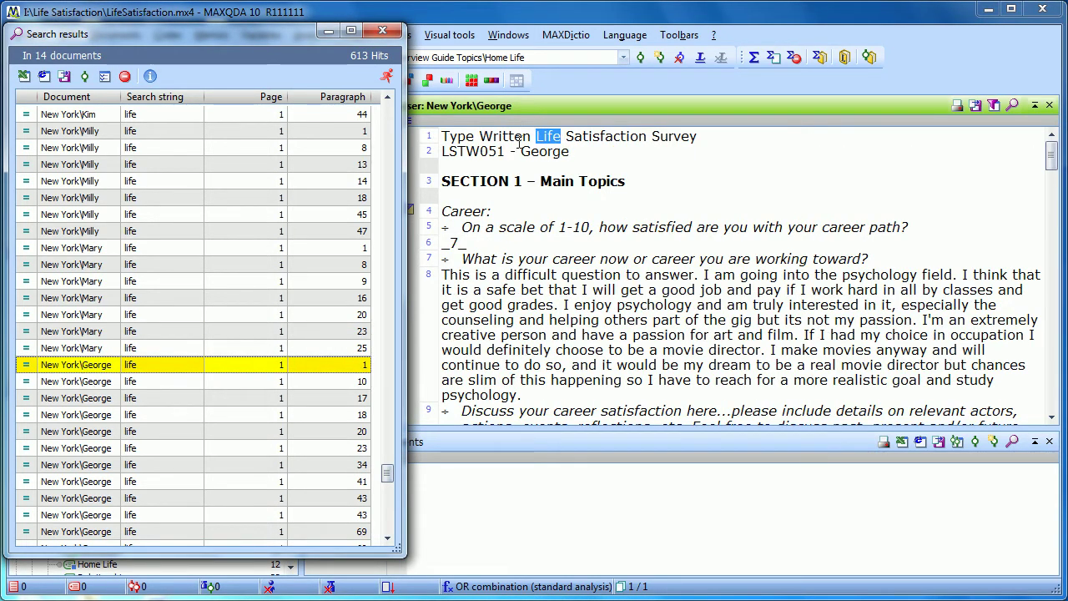
click(125, 385)
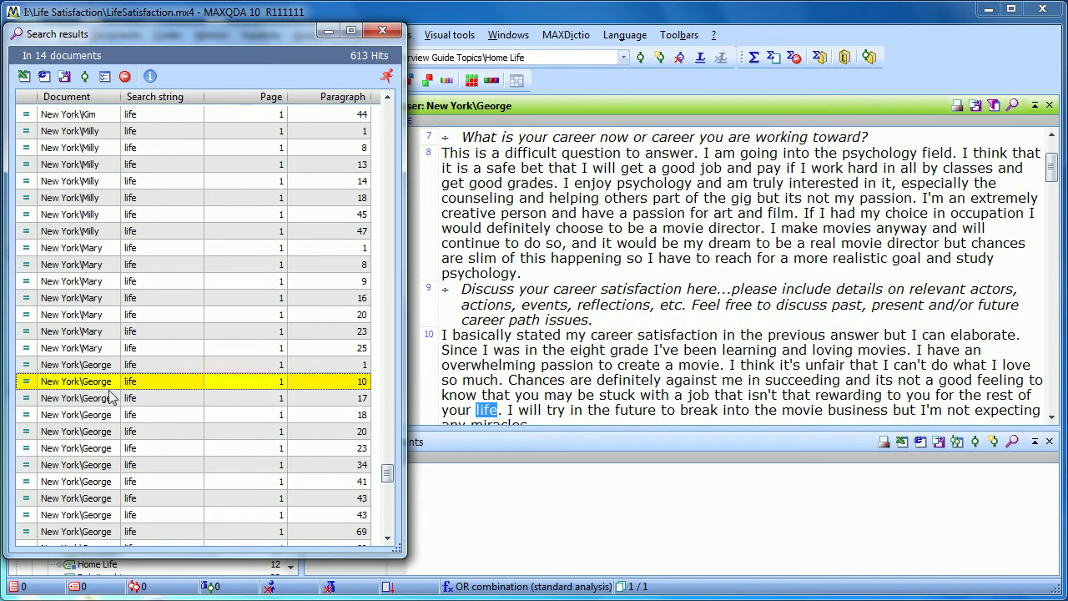
click(108, 398)
click(107, 417)
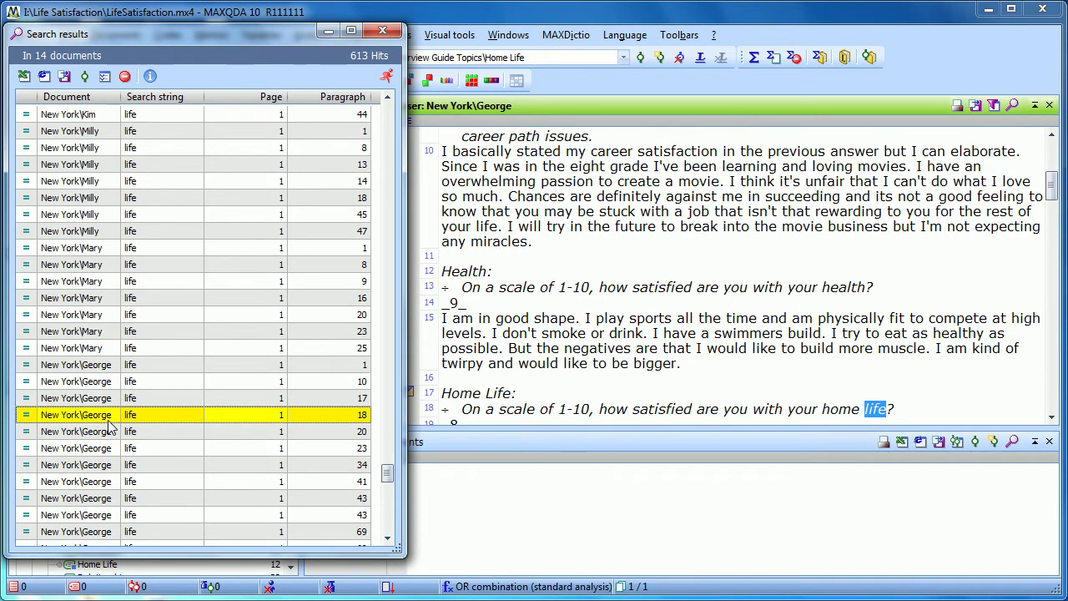
click(109, 430)
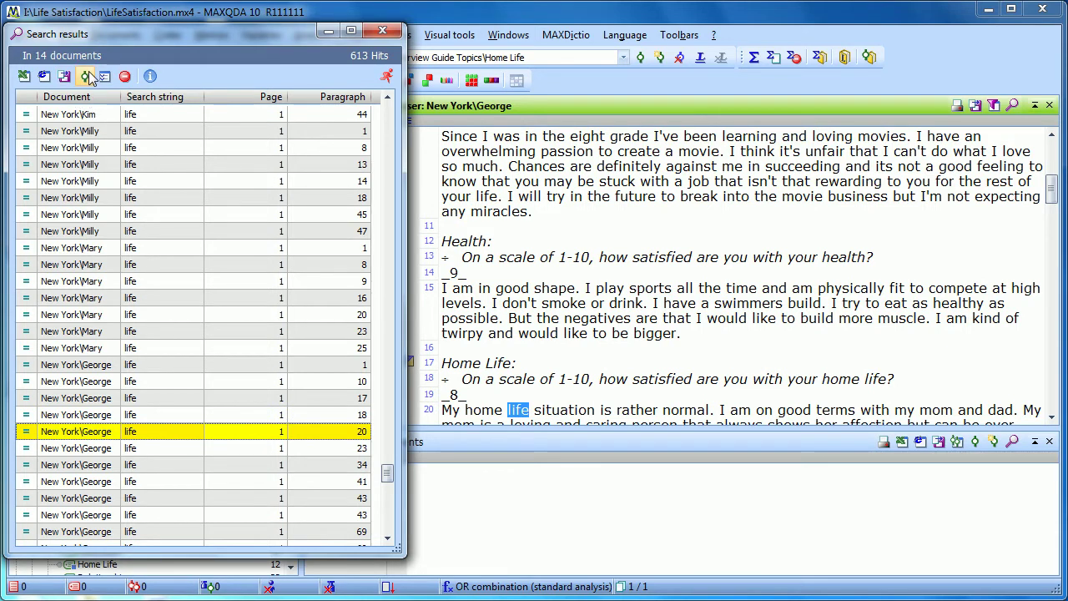
click(382, 33)
- Rerun the MAXDictio word frequency count with the same settings
click(572, 38)
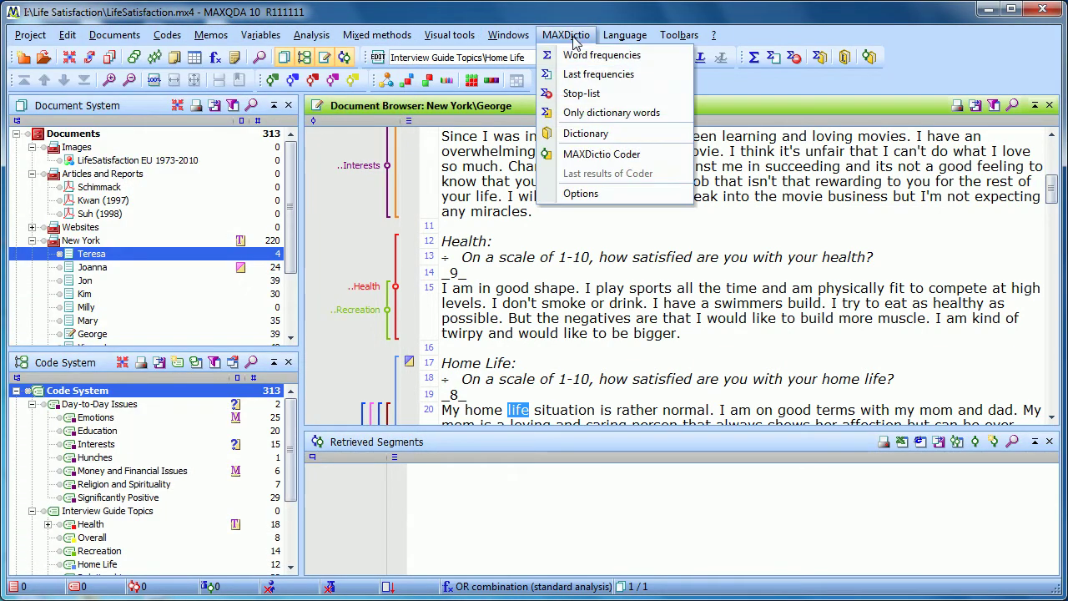
click(577, 56)
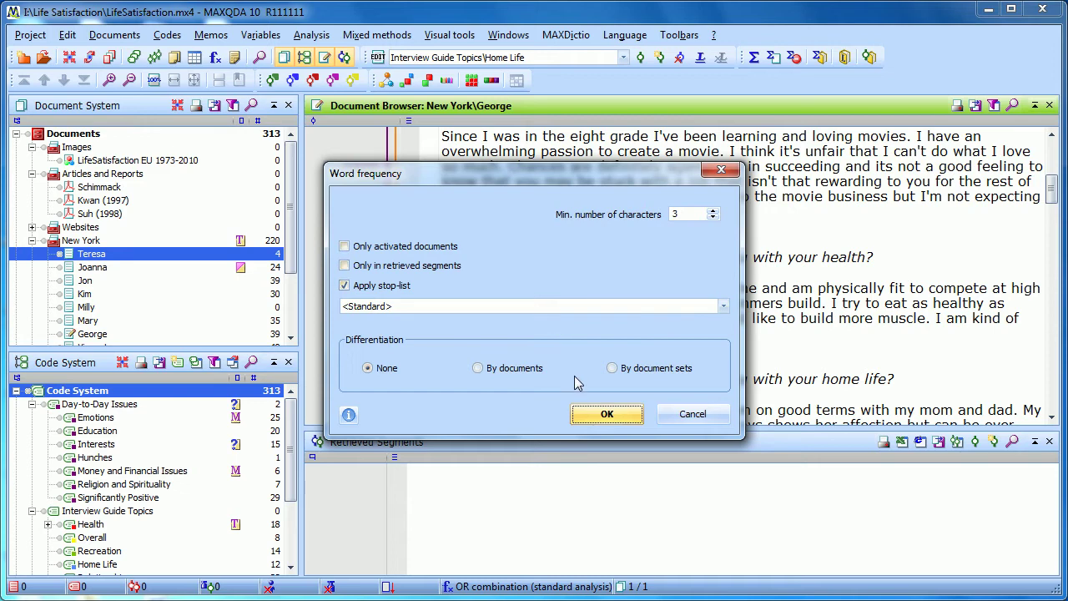
click(591, 415)
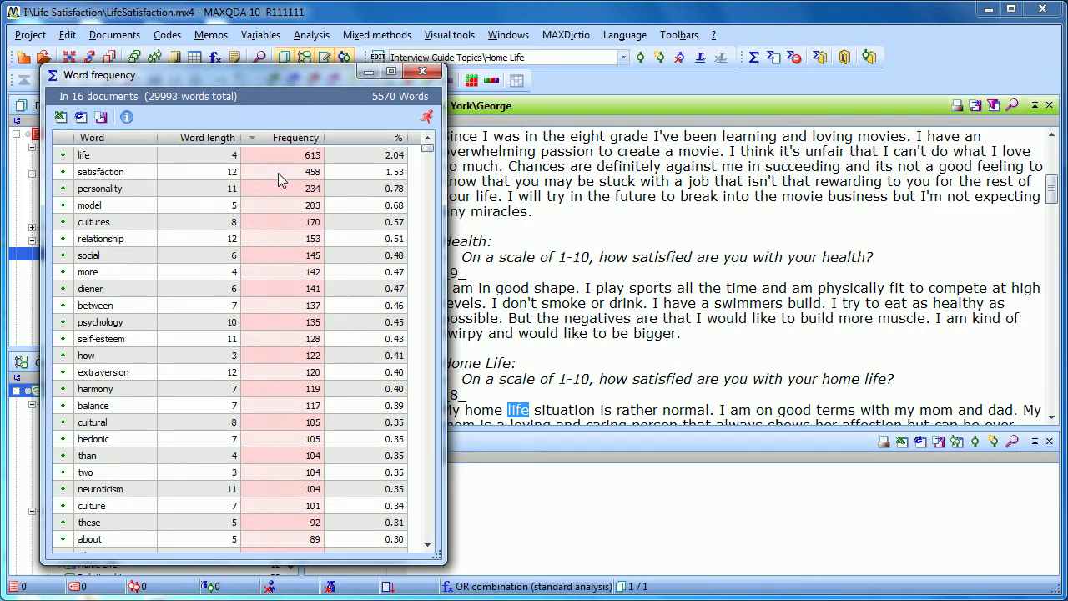
- List every search hit for the word 'cultures' from the frequency table
click(101, 223)
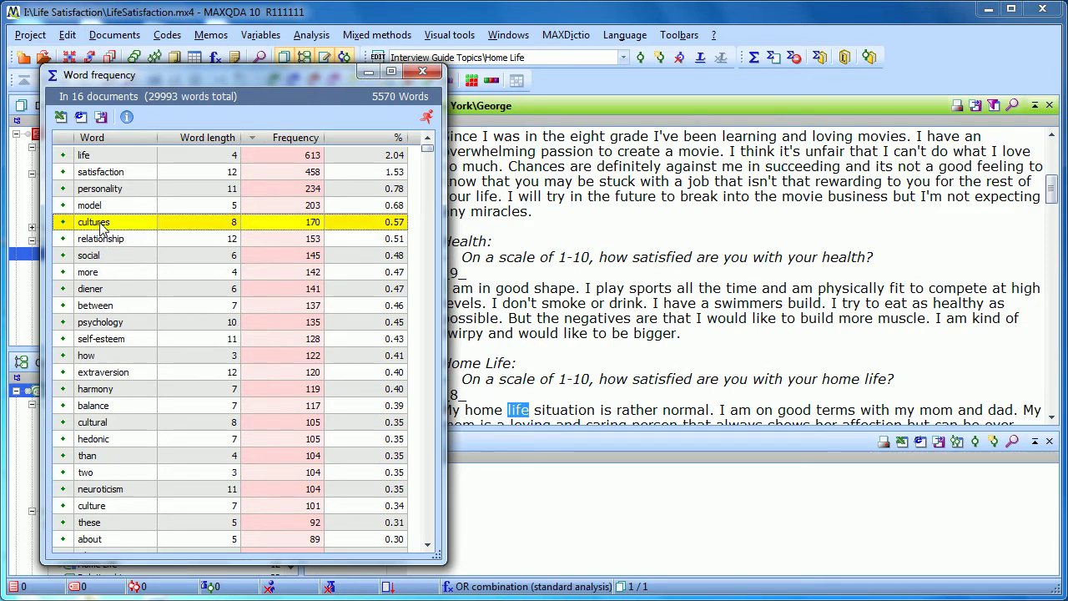
right_click(101, 223)
click(134, 235)
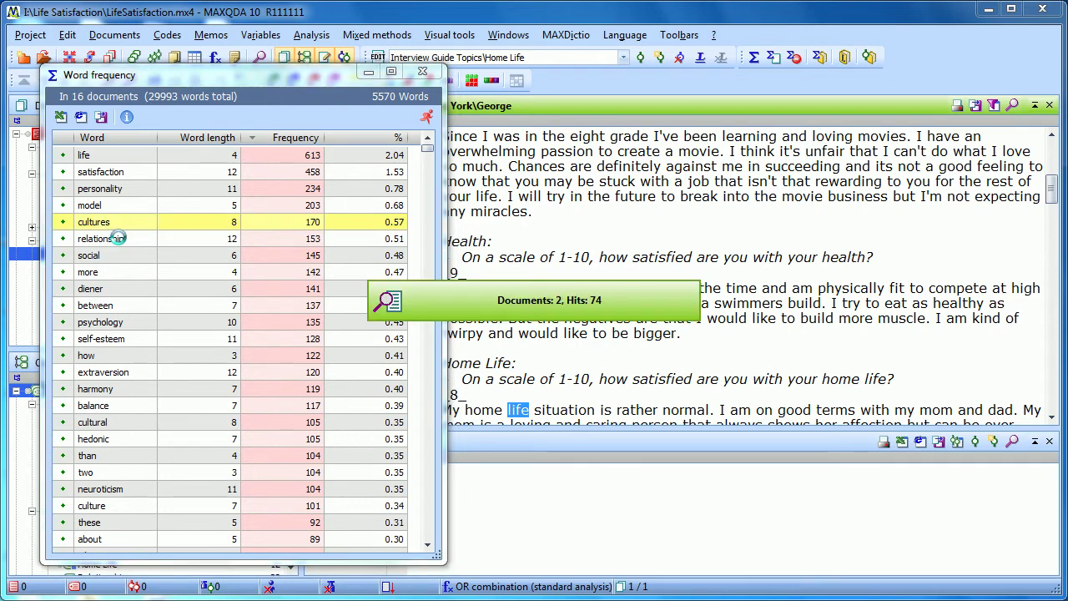